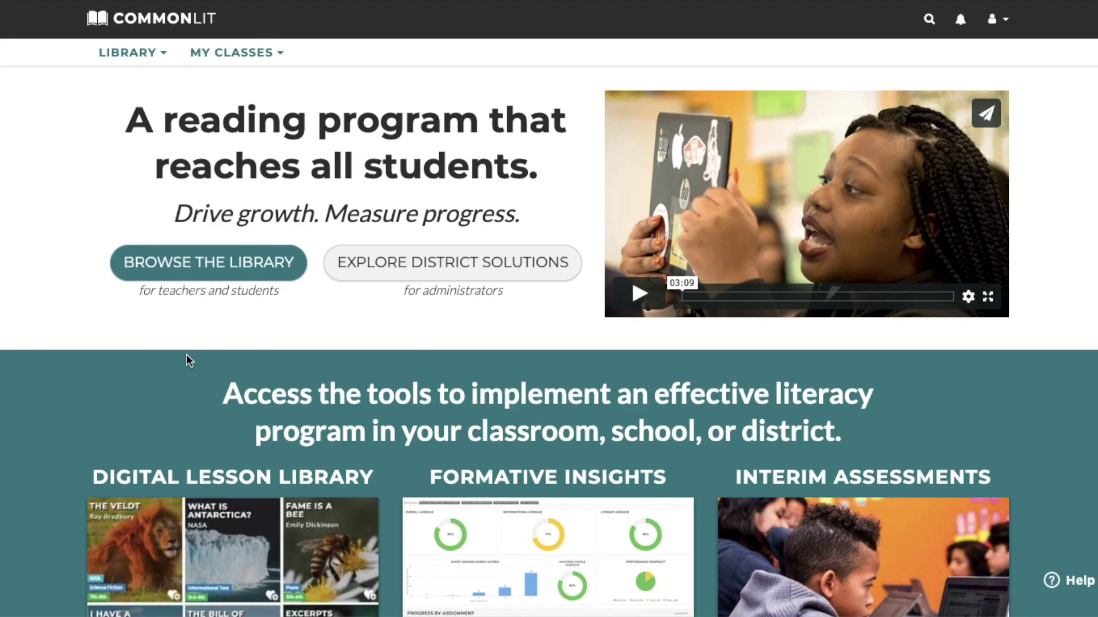
Go to Manage Classes from the My Classes menu and start a Google Classroom import.
click(278, 59)
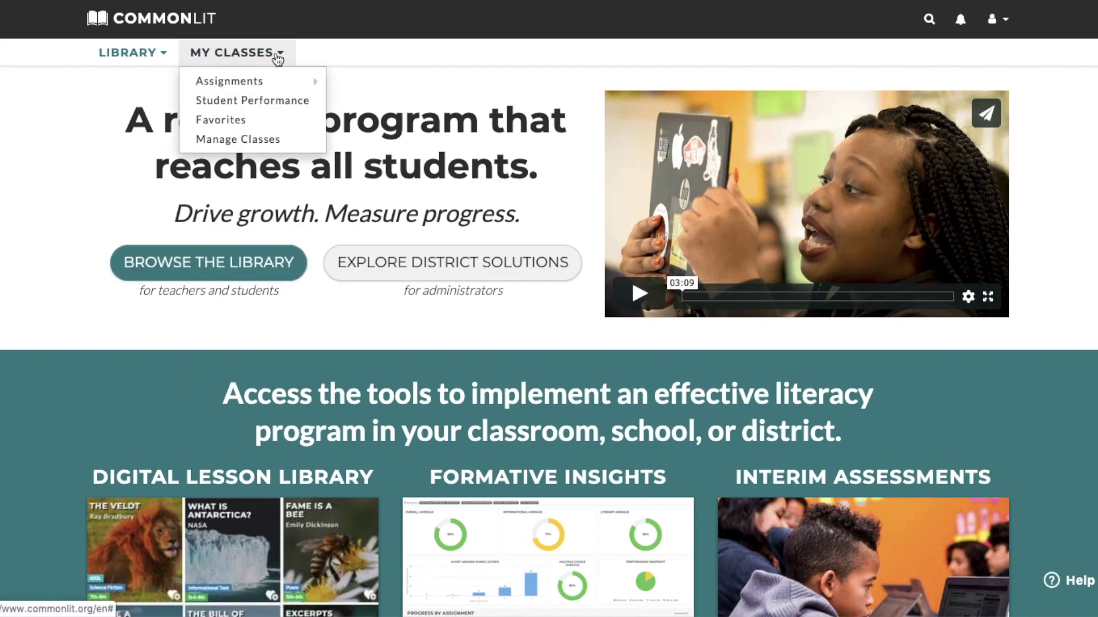
click(282, 139)
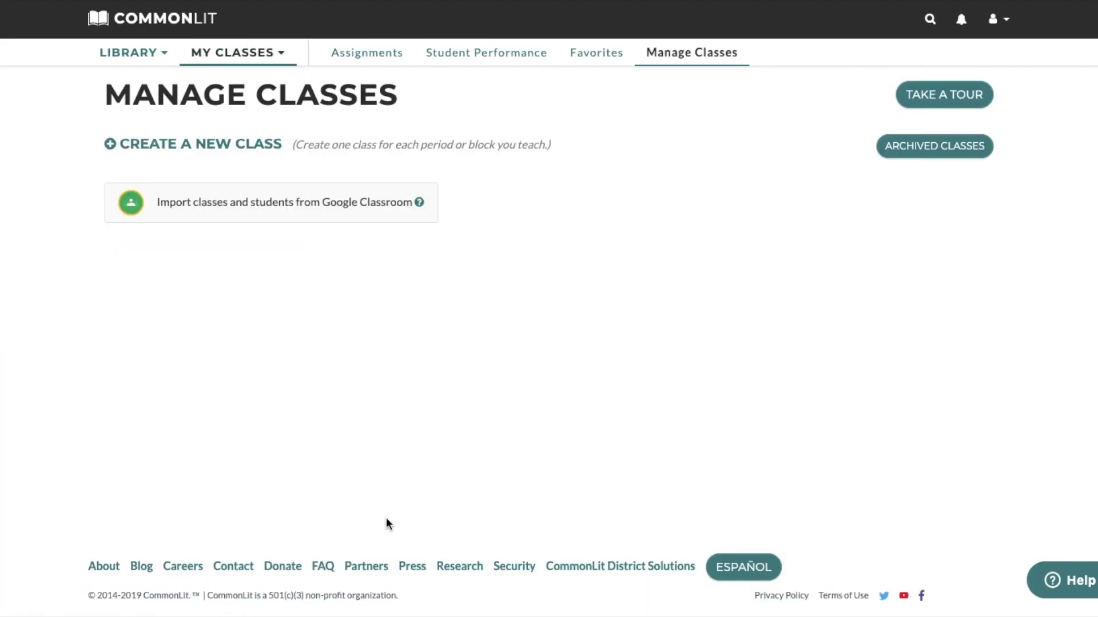
click(382, 220)
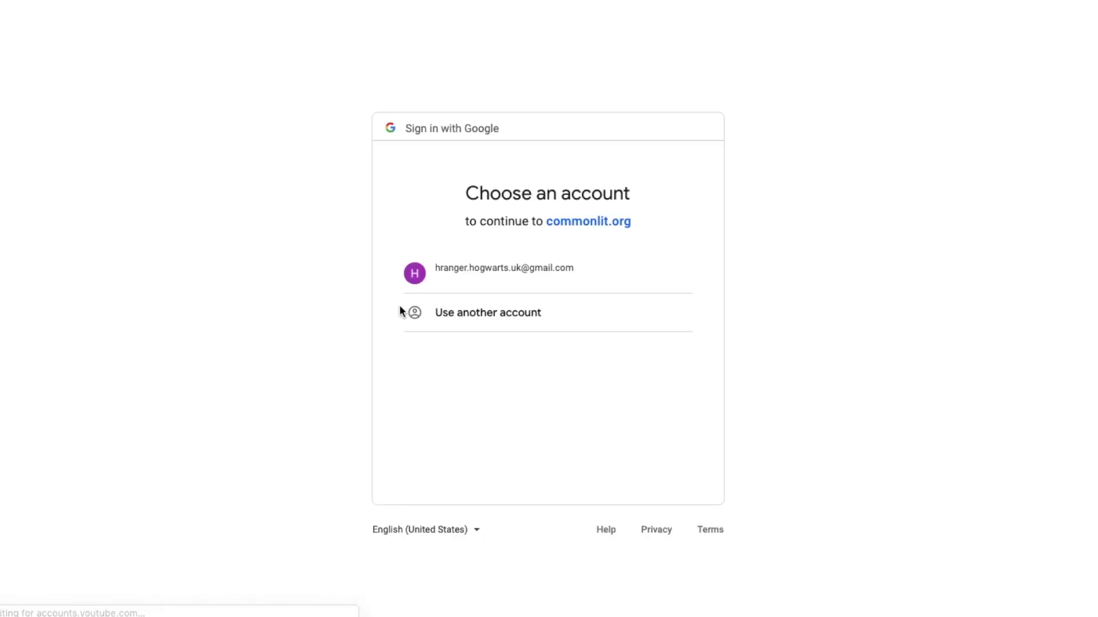
Sign in with the teacher's Google account and allow commonlit.org access to Google Classroom.
click(600, 279)
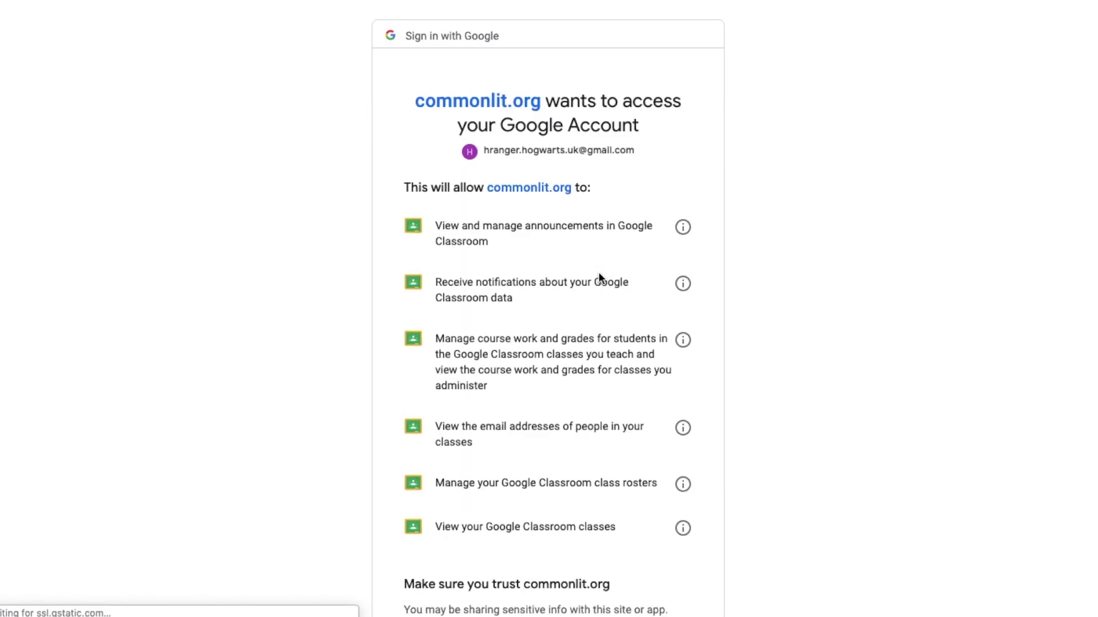
scroll(599, 273, down, 3)
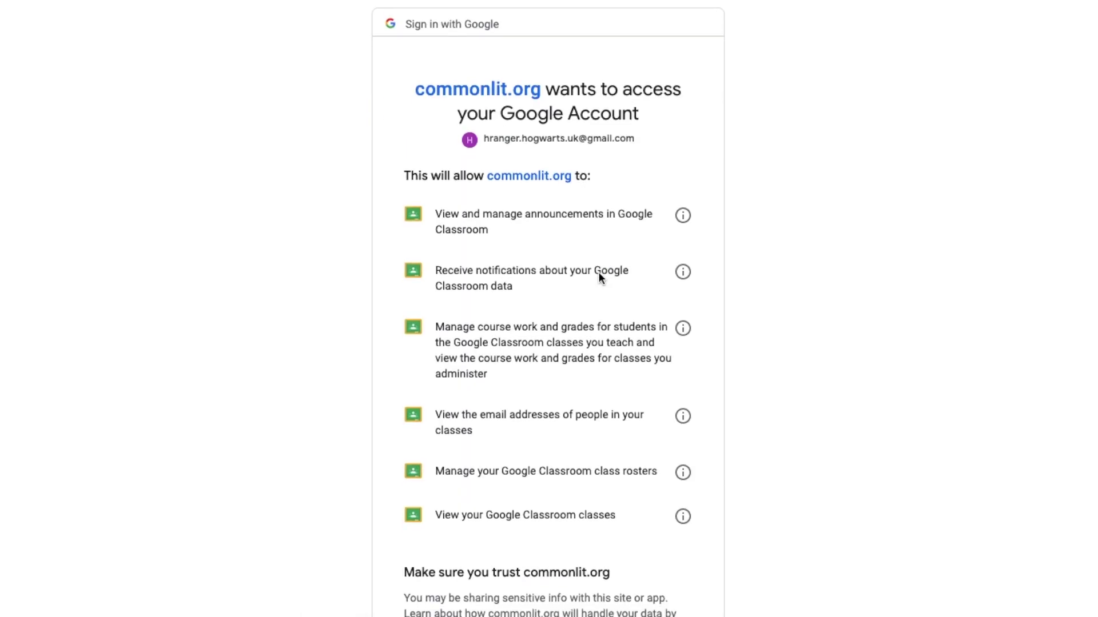
scroll(599, 273, down, 3)
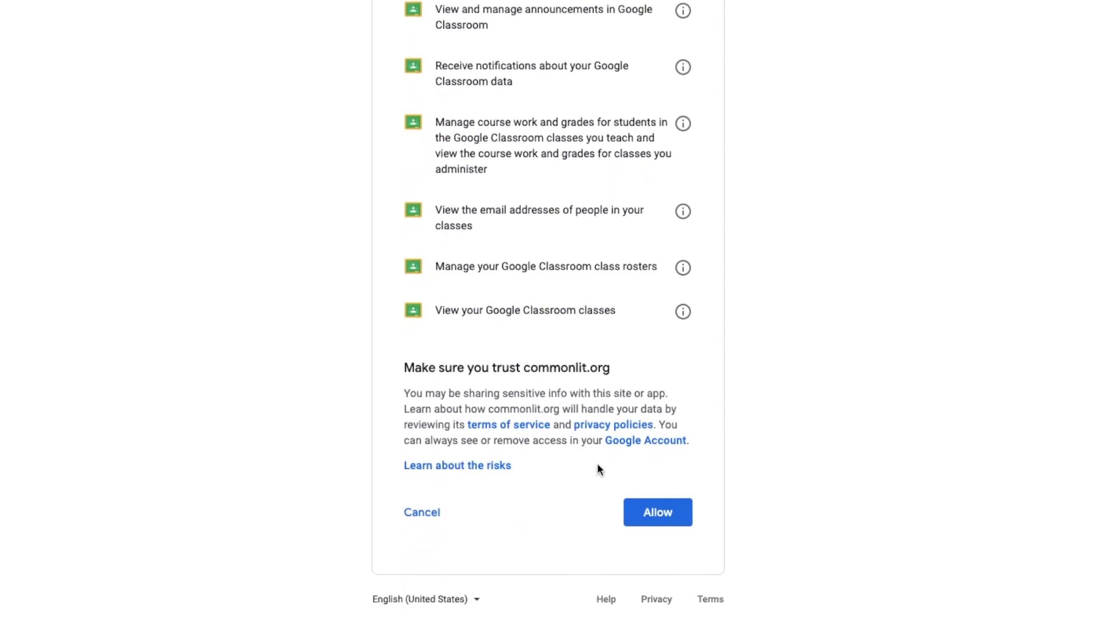
click(636, 513)
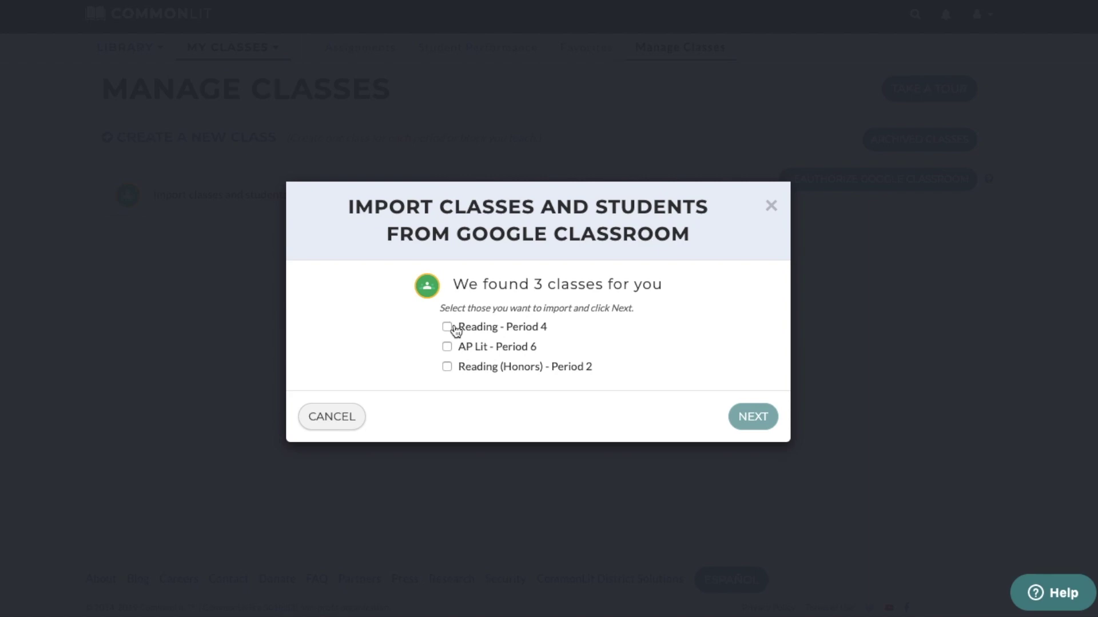
Import Reading - Period 4 (9th grade) and AP Lit - Period 6 (11th–12th) as English Language Arts classes.
click(448, 327)
click(451, 348)
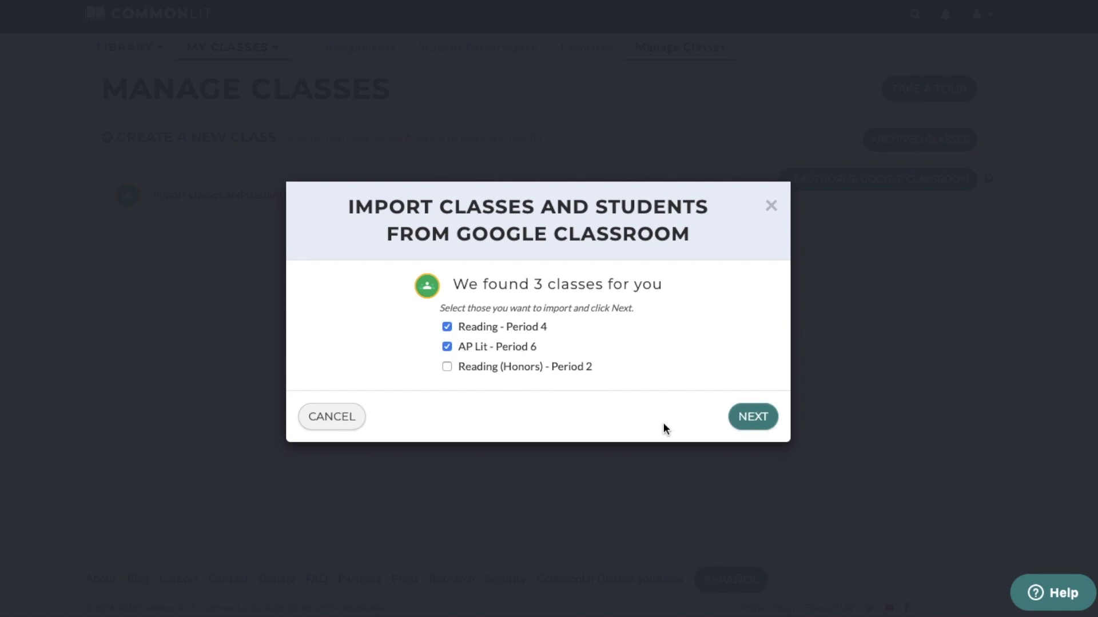
click(749, 417)
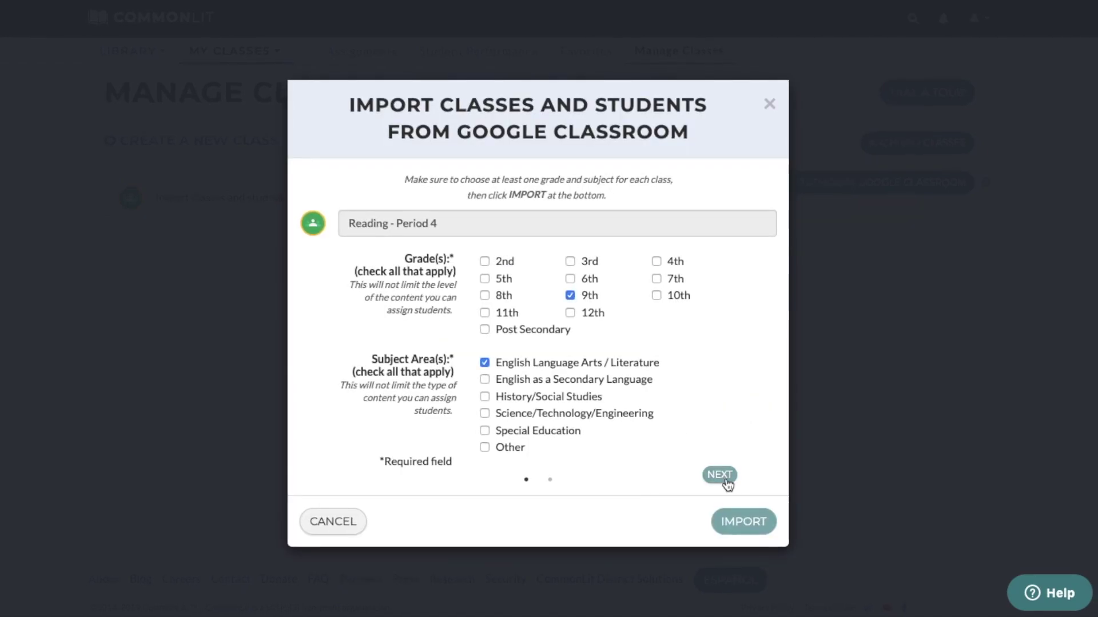
click(724, 478)
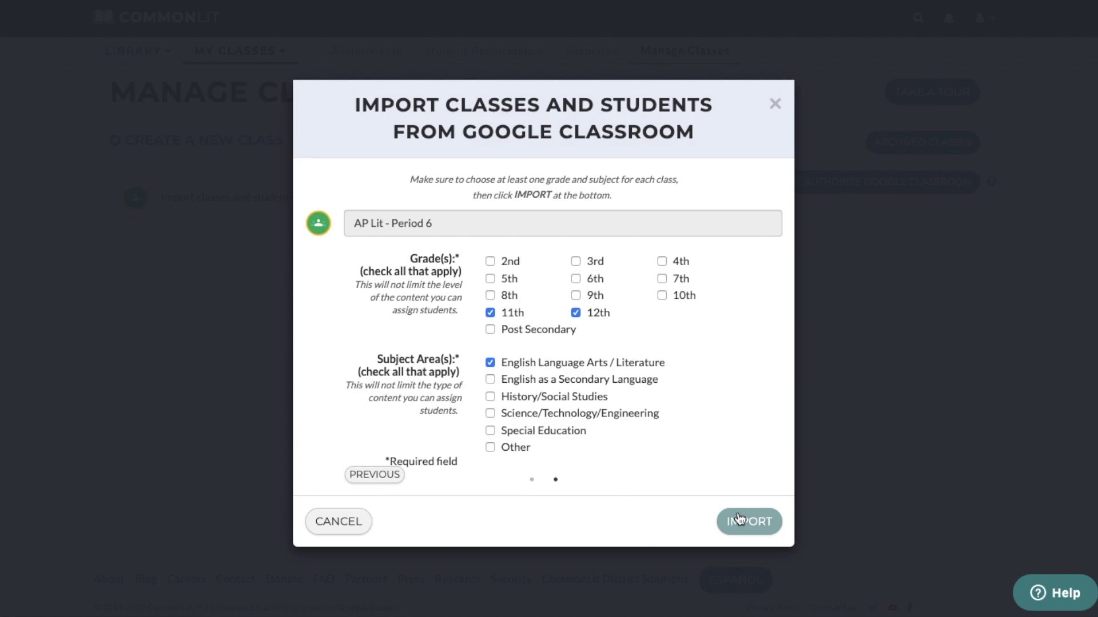
click(740, 519)
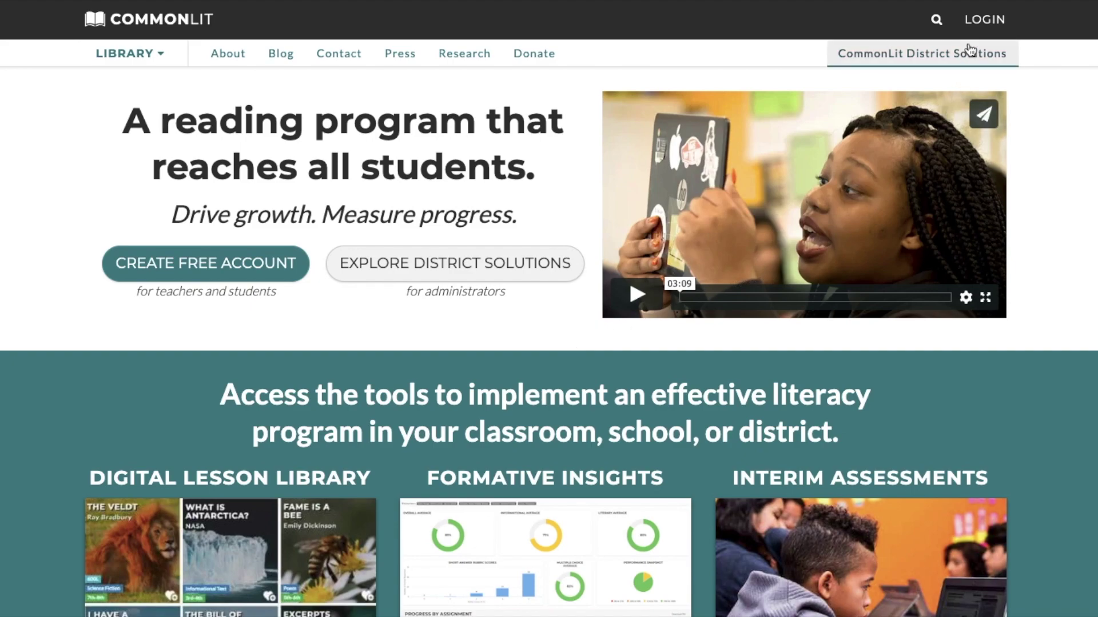
Log the student in with Google, save a backup password, and allow Google Classroom access.
click(973, 23)
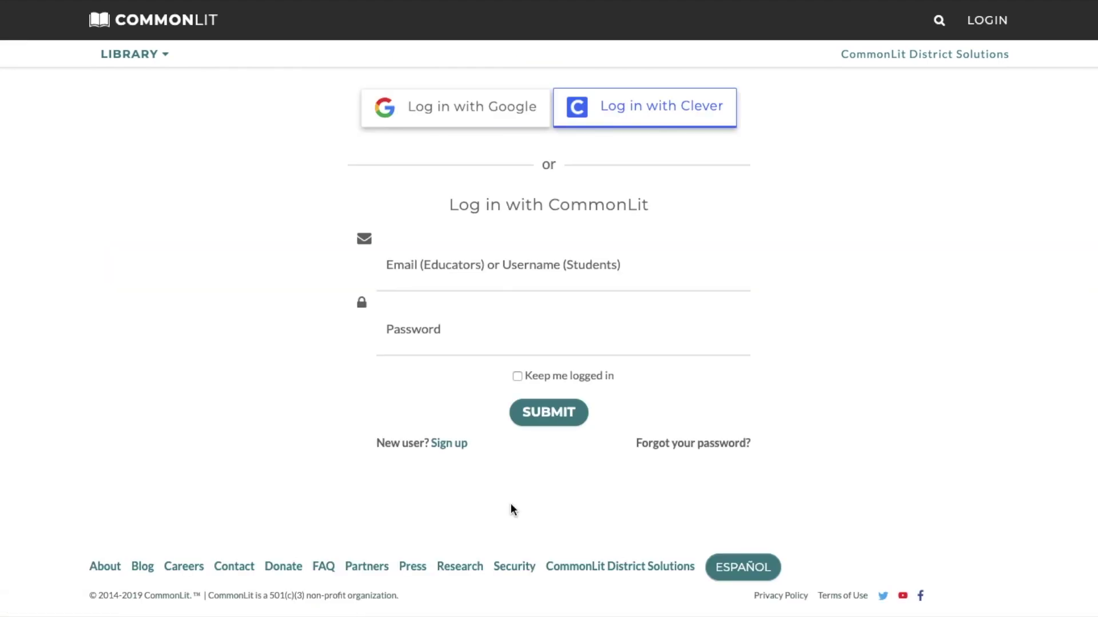
click(513, 118)
click(555, 286)
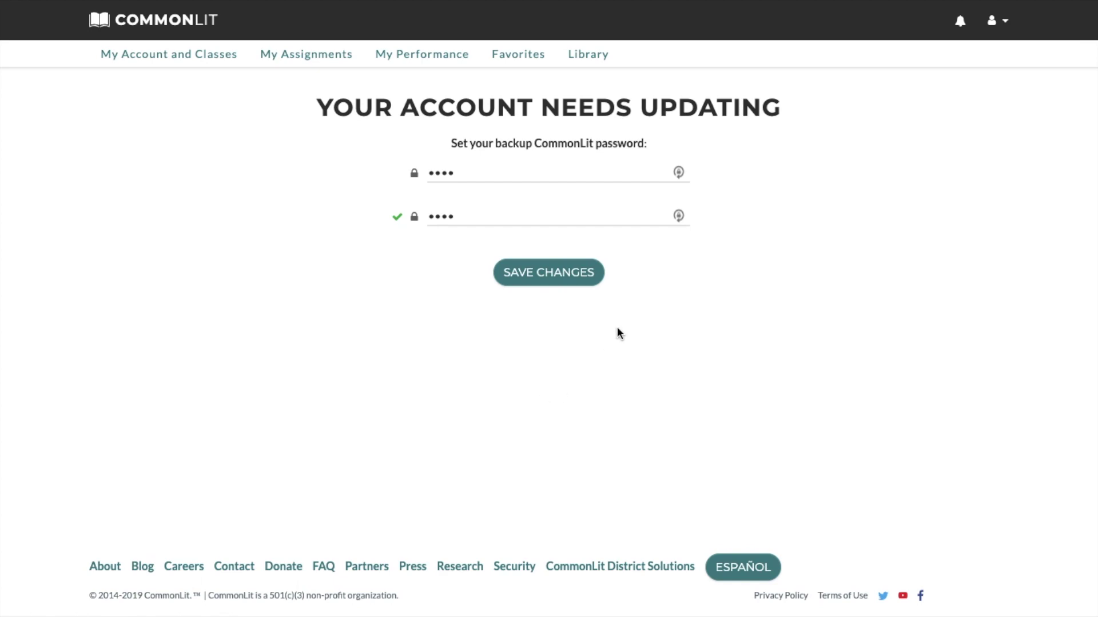
click(589, 282)
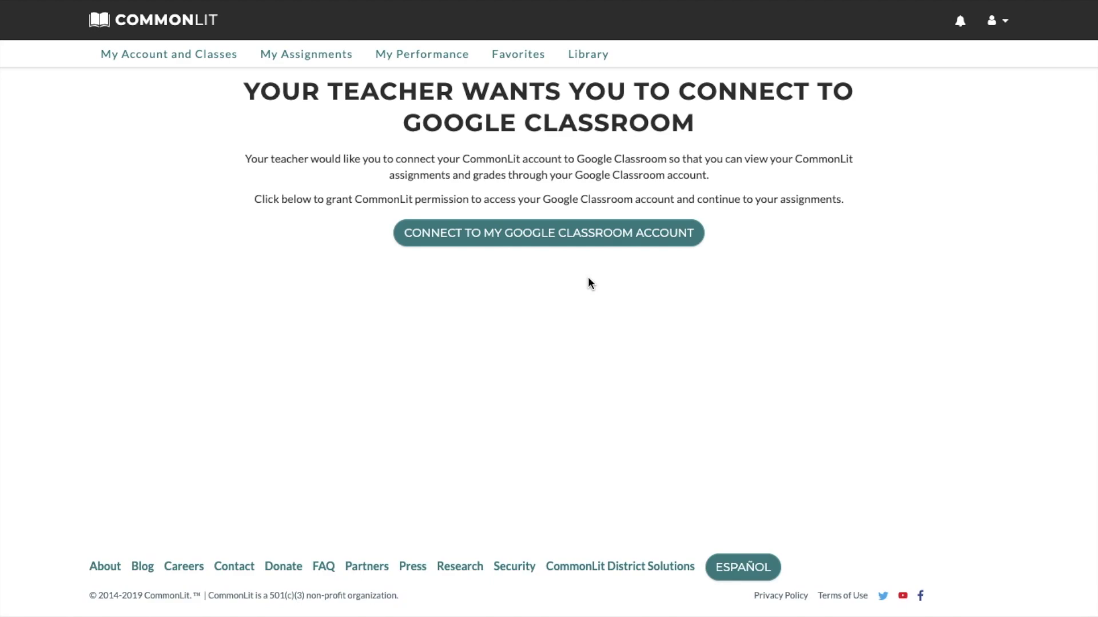
click(603, 250)
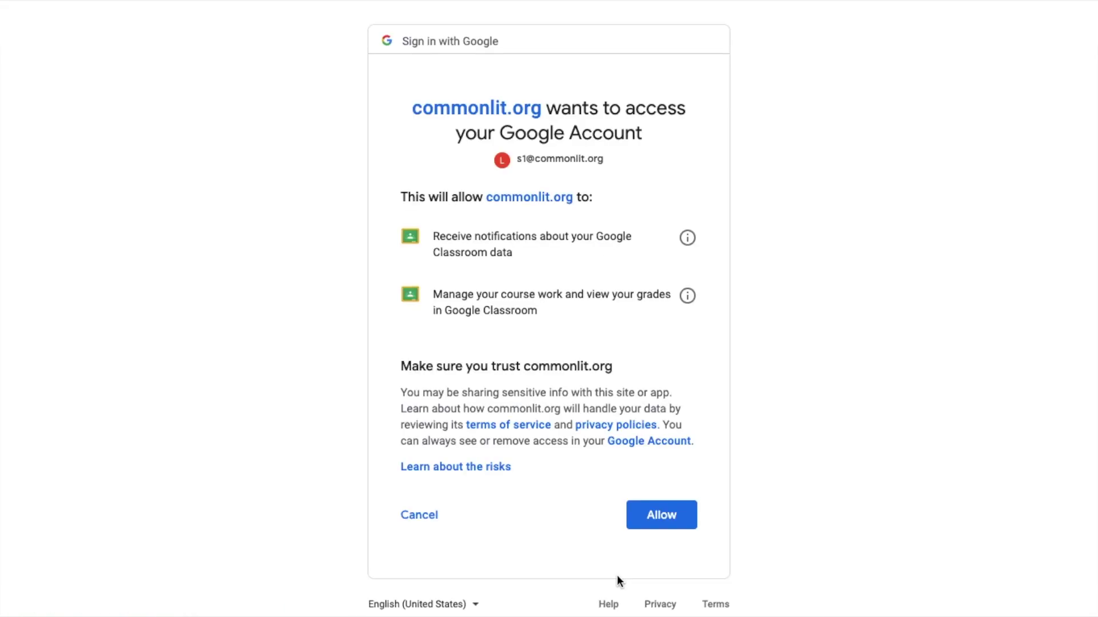
click(661, 516)
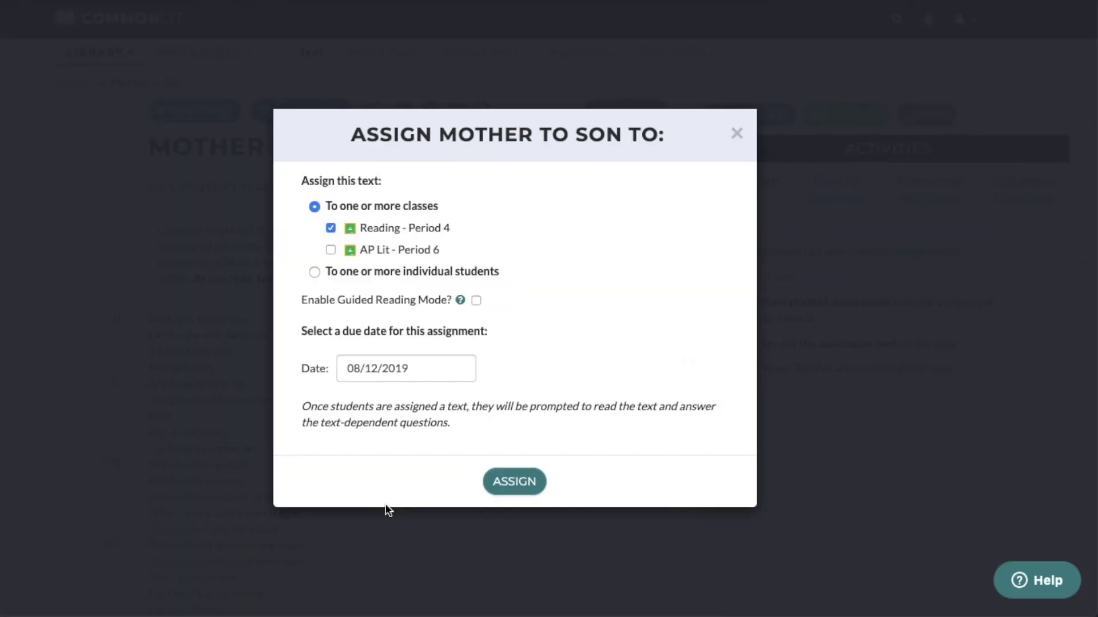
Assign Mother to Son to Reading - Period 4, due 08/12/2019, and share it to the Classroom stream.
click(495, 489)
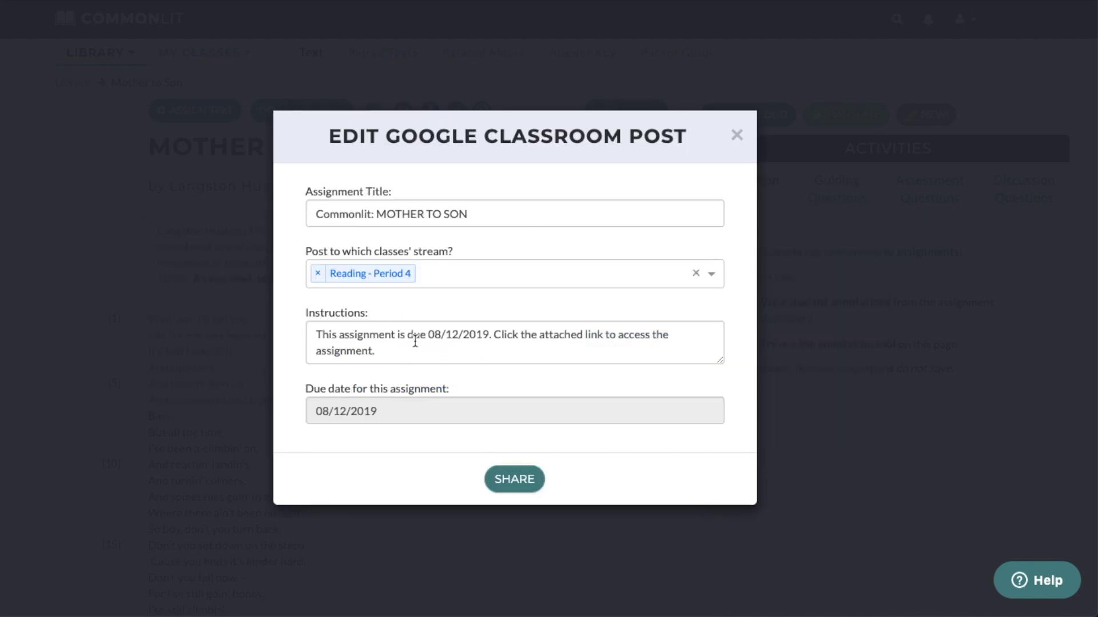
click(413, 342)
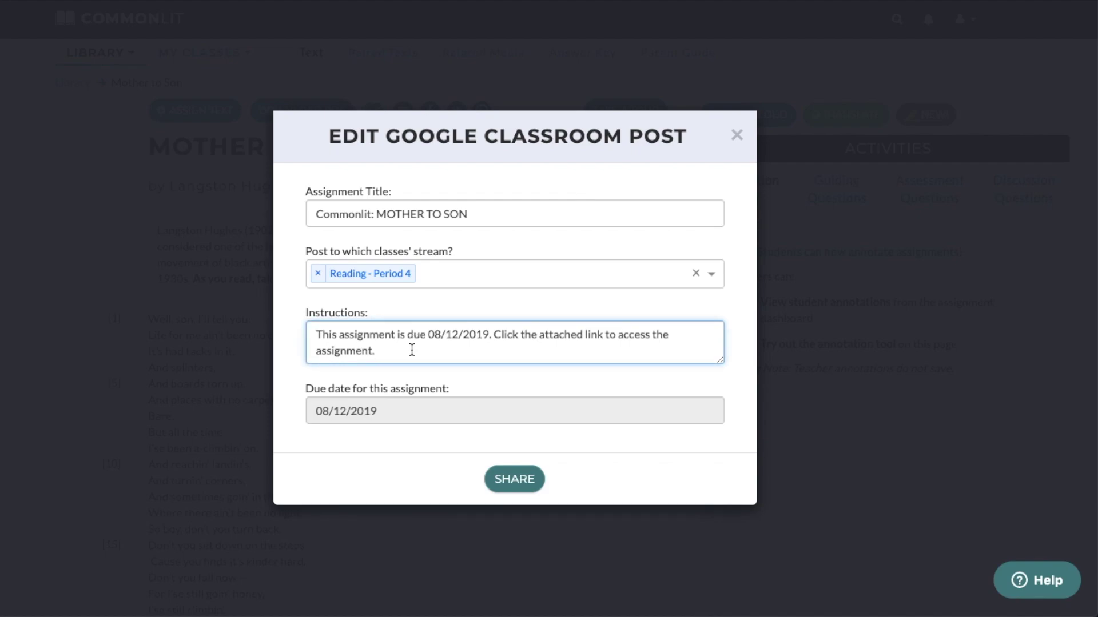
click(503, 490)
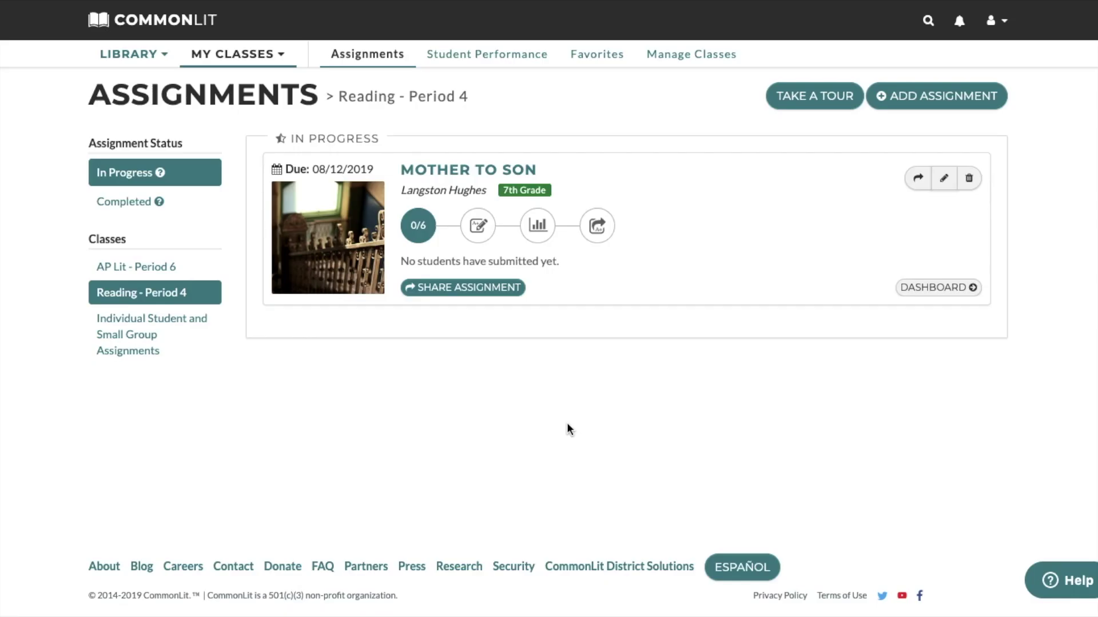
On the Mother to Son dashboard, switch Google Classroom score auto-posting to YES.
click(920, 179)
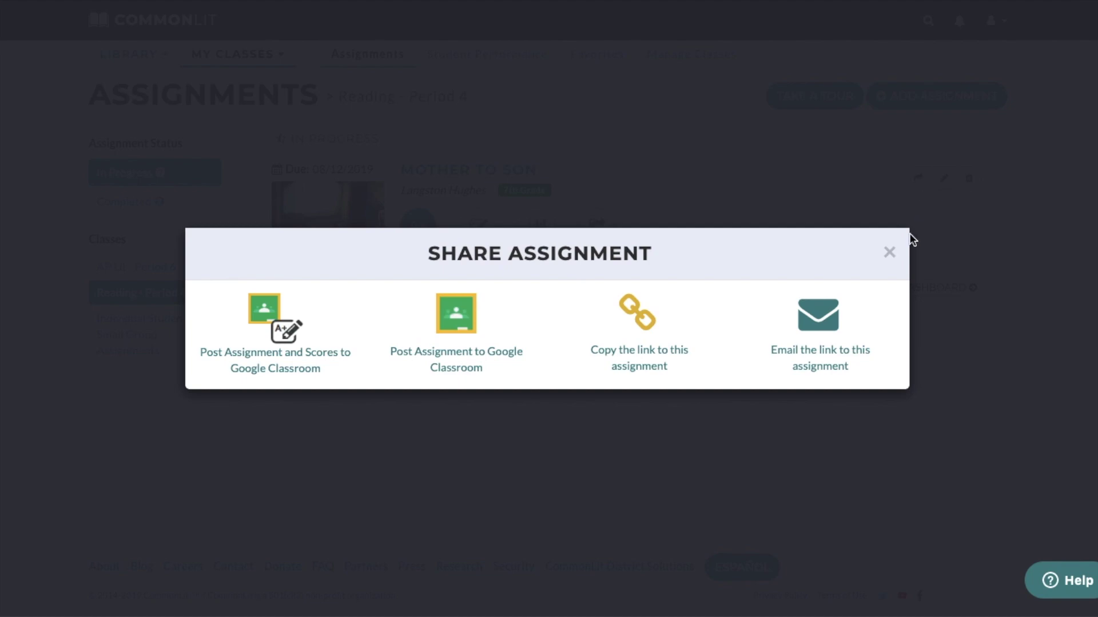
click(889, 253)
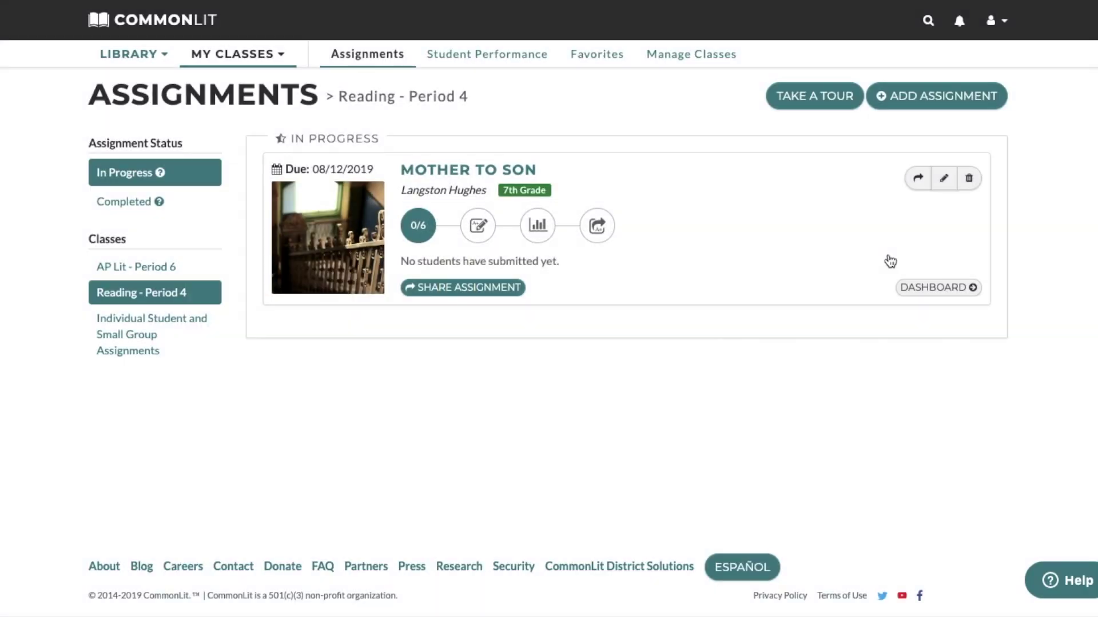
click(909, 289)
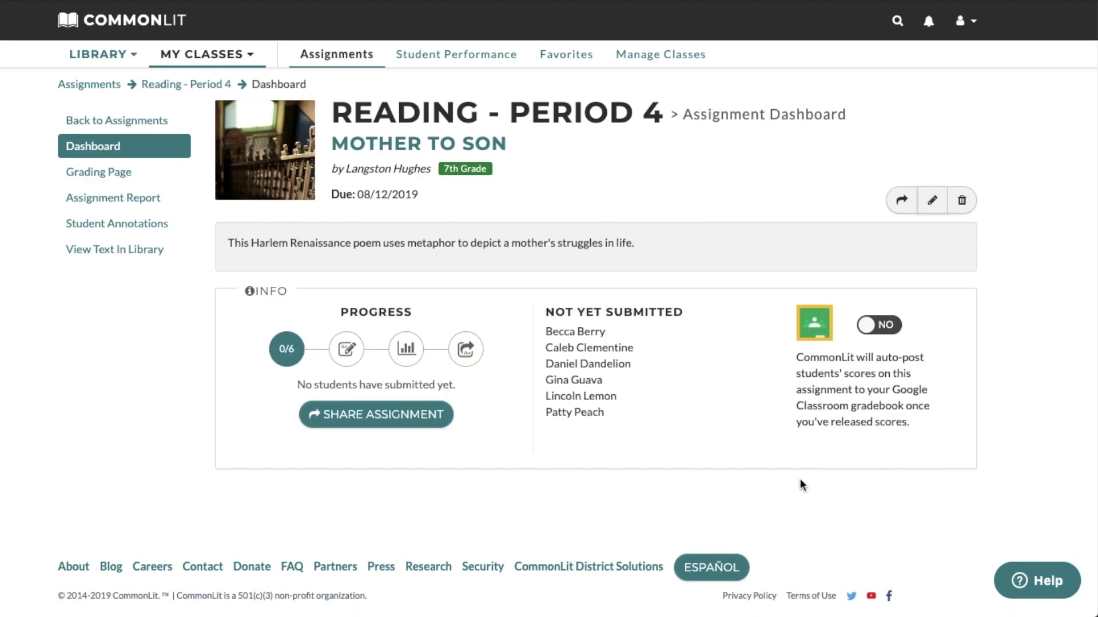
click(895, 336)
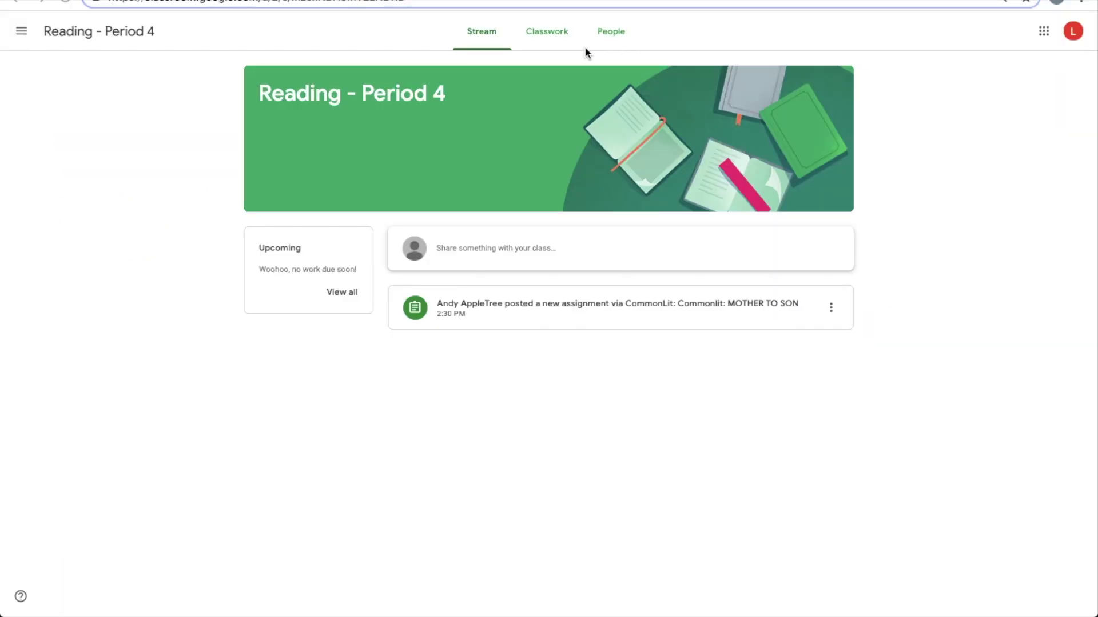
Expand Commonlit: MOTHER TO SON in Classwork and answer A on the first question.
click(557, 39)
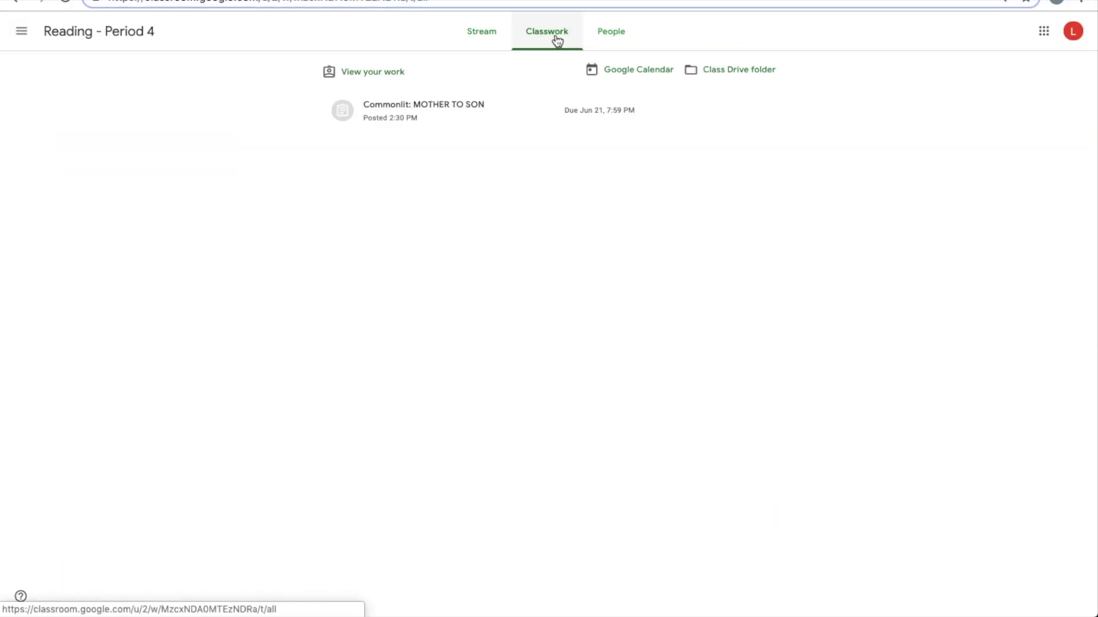
click(509, 115)
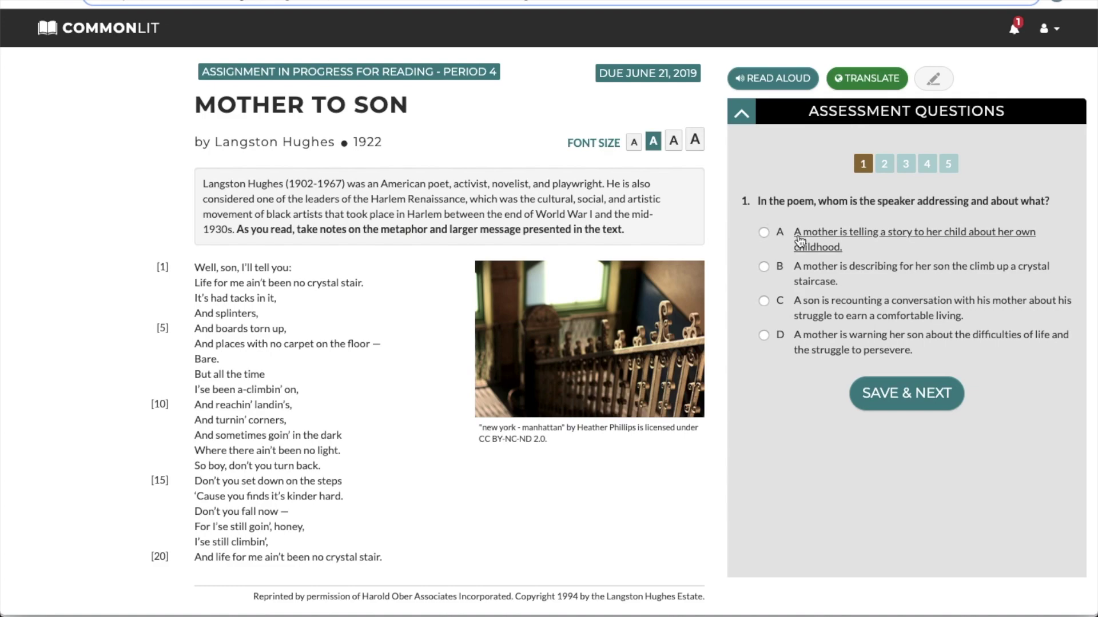
click(800, 242)
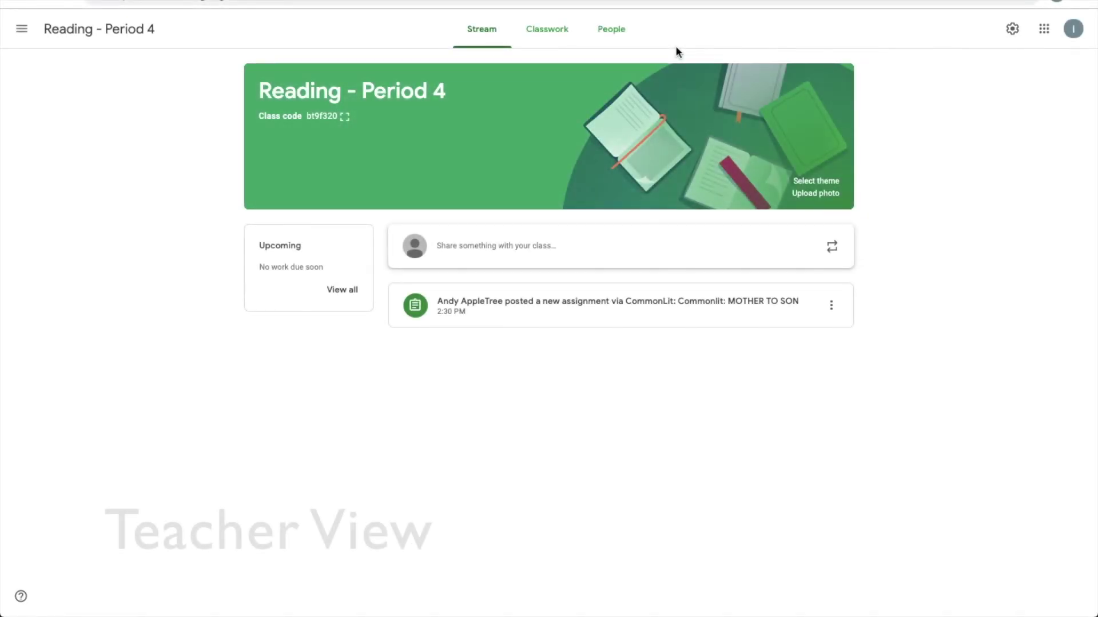
Reopen MOTHER TO SON in Classwork and view student work, with one student graded 80/100.
click(555, 38)
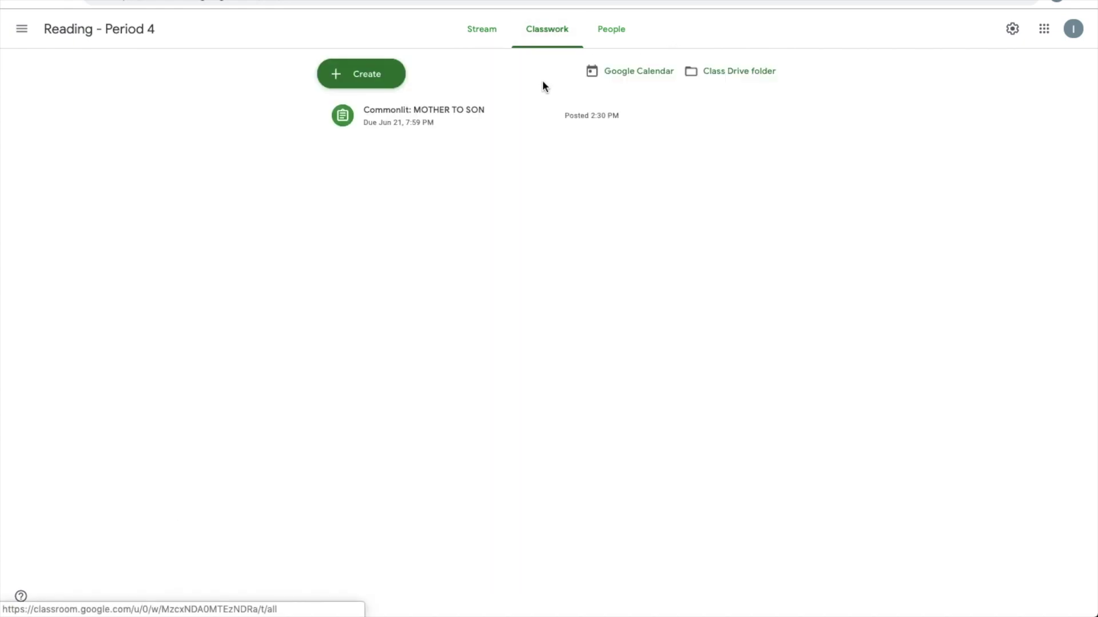
click(543, 118)
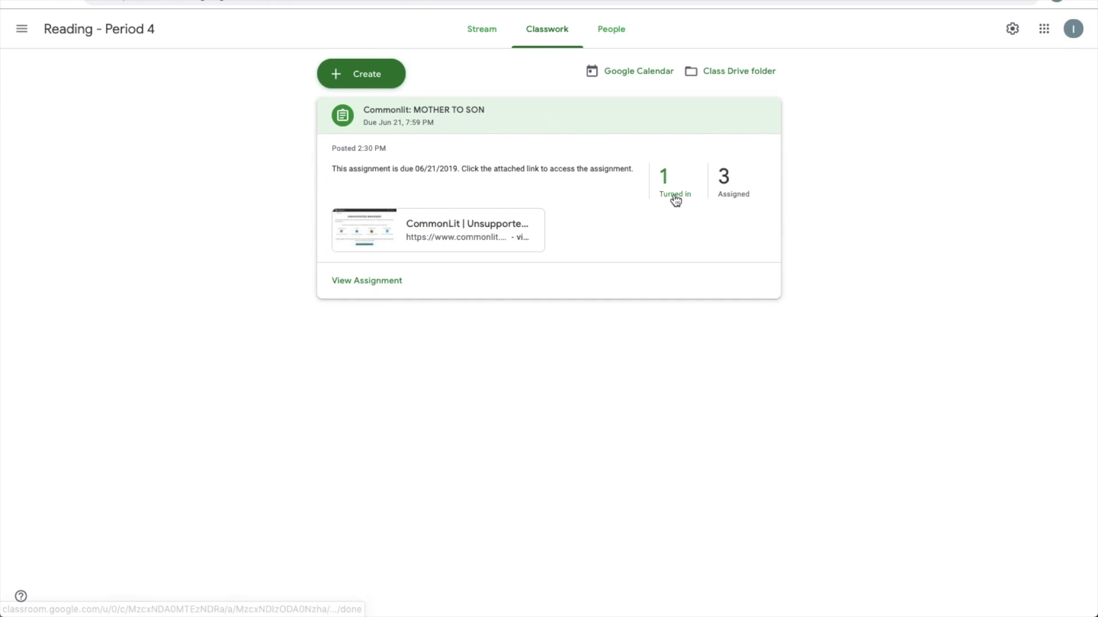
click(673, 194)
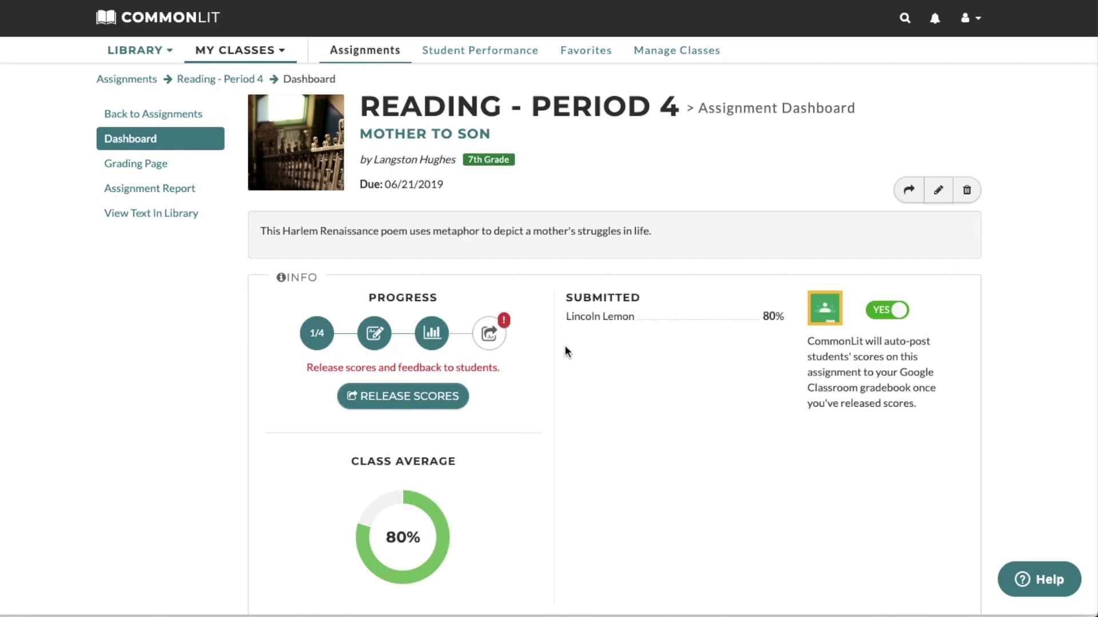
Release the Mother to Son scores and feedback to students.
click(495, 334)
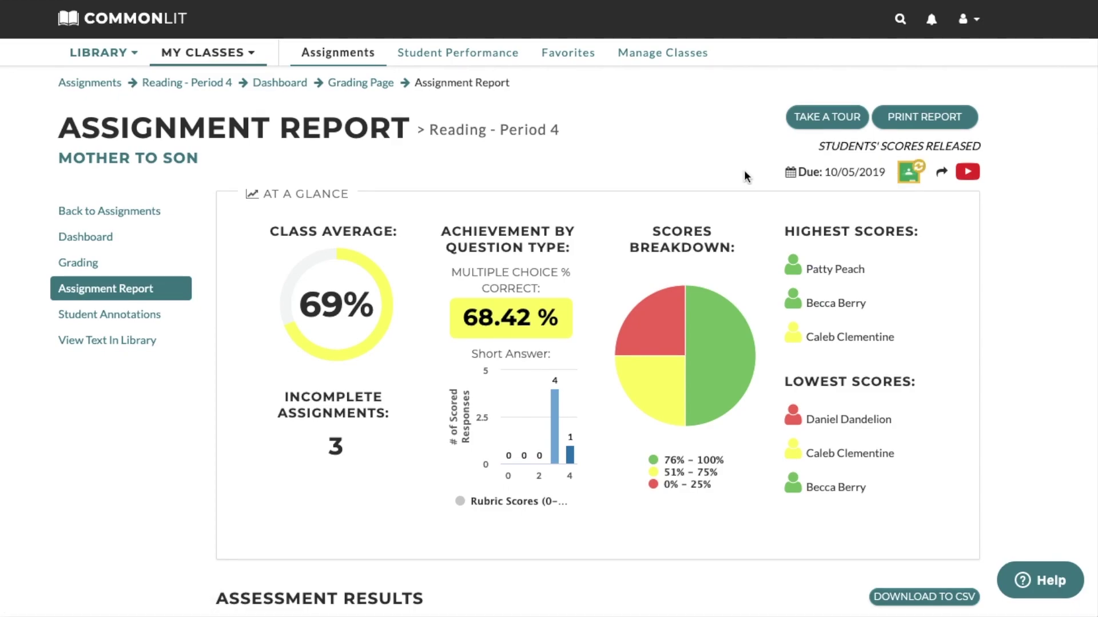
Open the Help panel with top suggestions over the Manage Classes page.
mouse_move(921, 181)
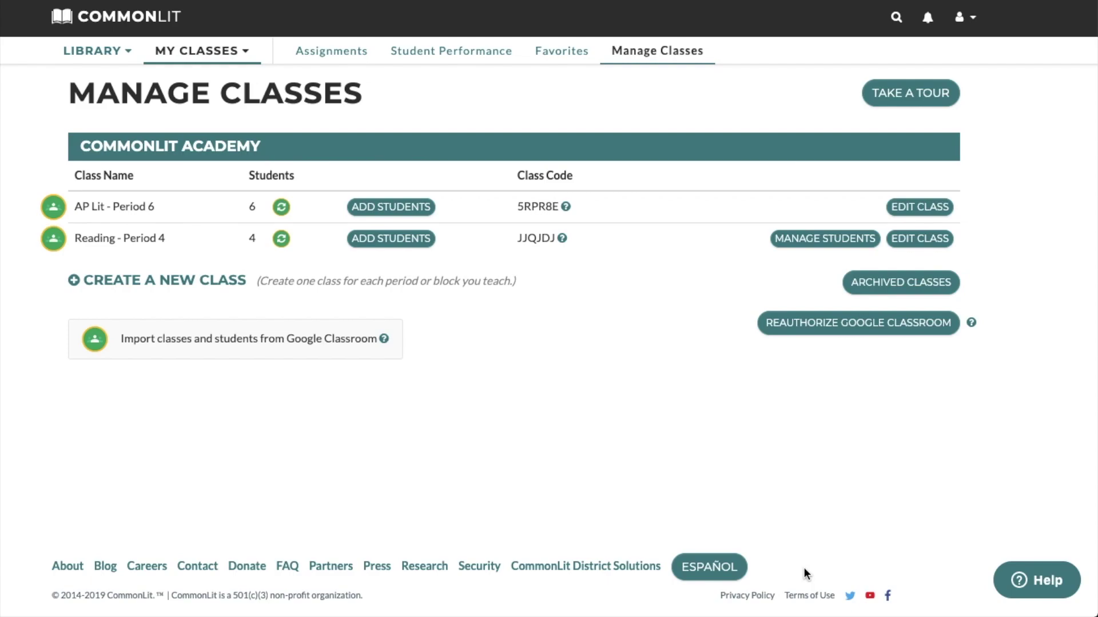
click(1025, 592)
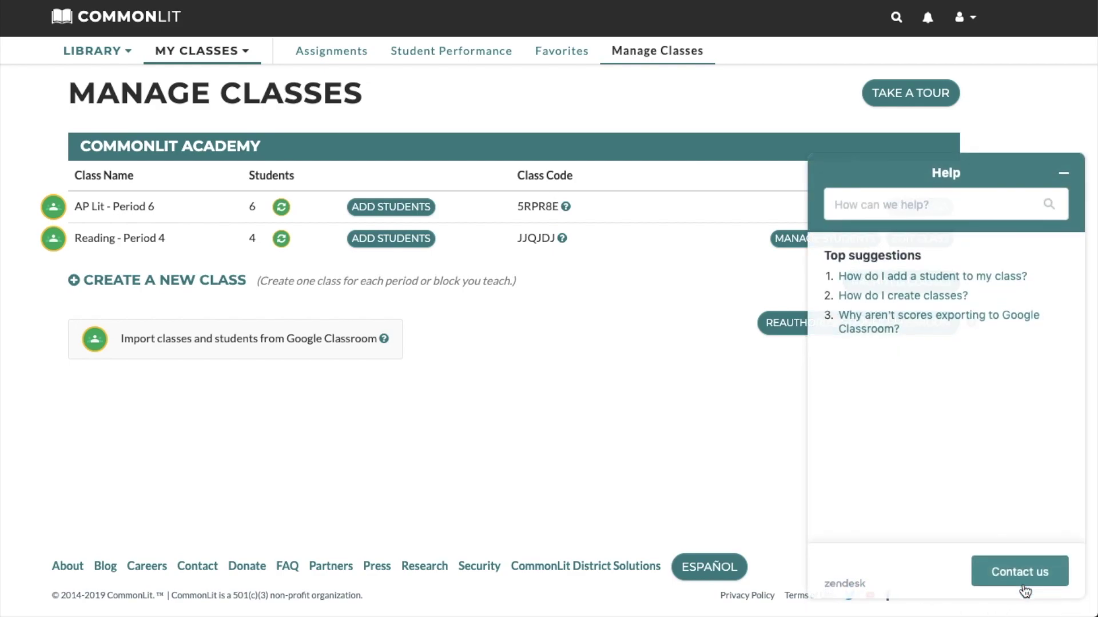